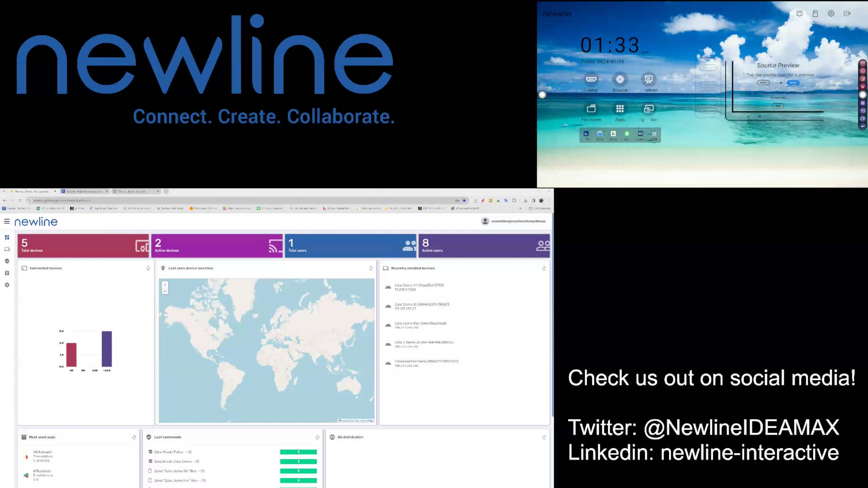
From Devices, open the CateValentinoDemo device and bring up its Kiosk profiles under Repositories actions
click(80, 254)
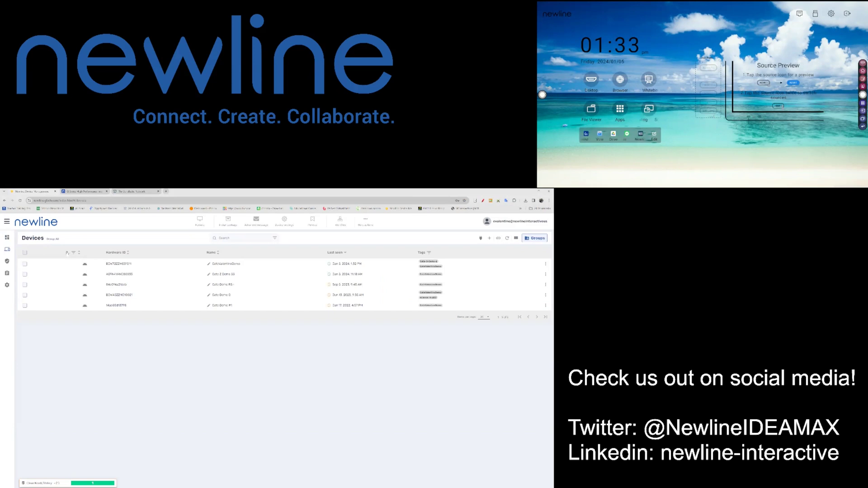
click(167, 265)
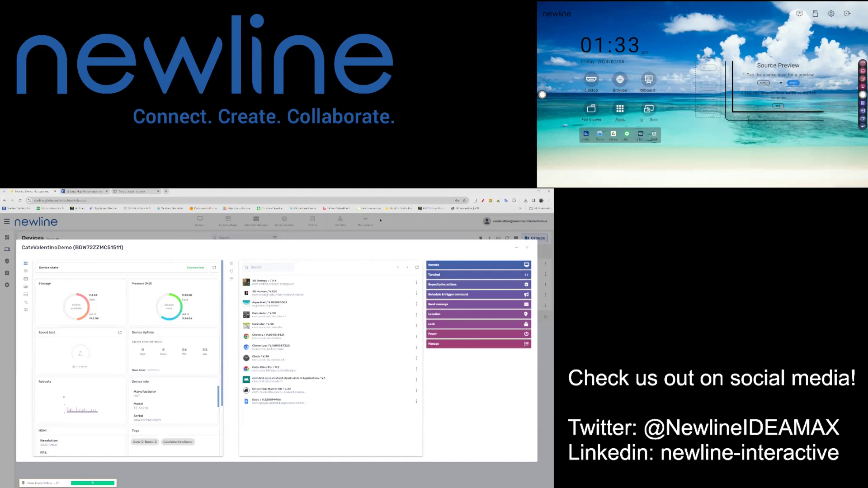
click(448, 286)
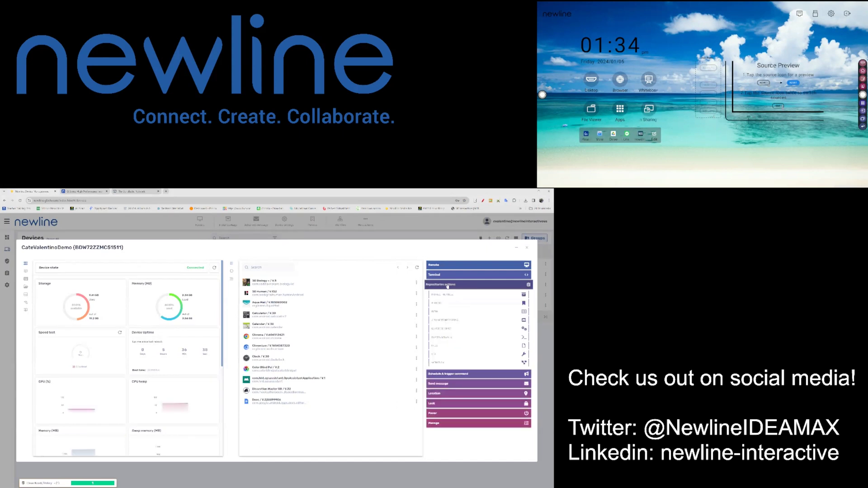
click(437, 313)
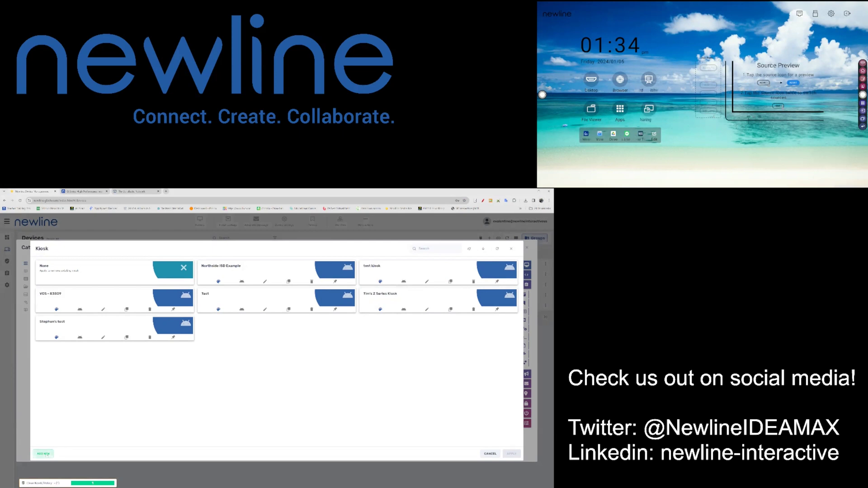
Add a new kiosk named 'Cate Q Series' with the description 'demo option 1'
click(45, 454)
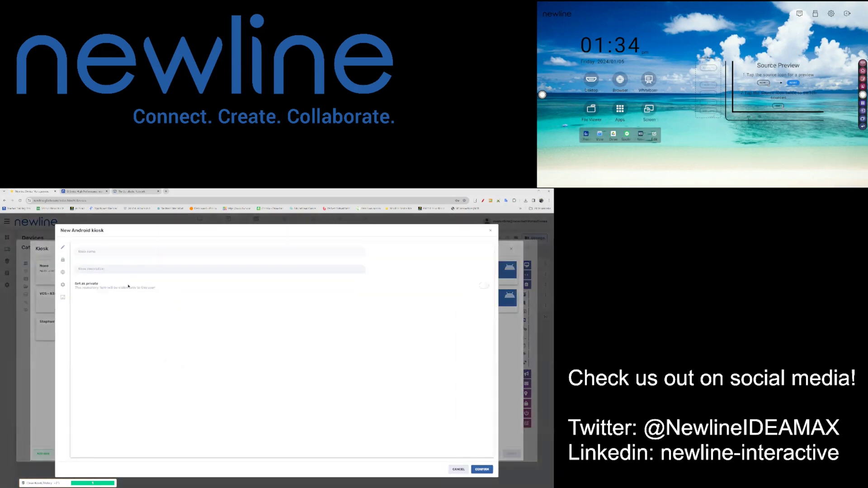
click(78, 252)
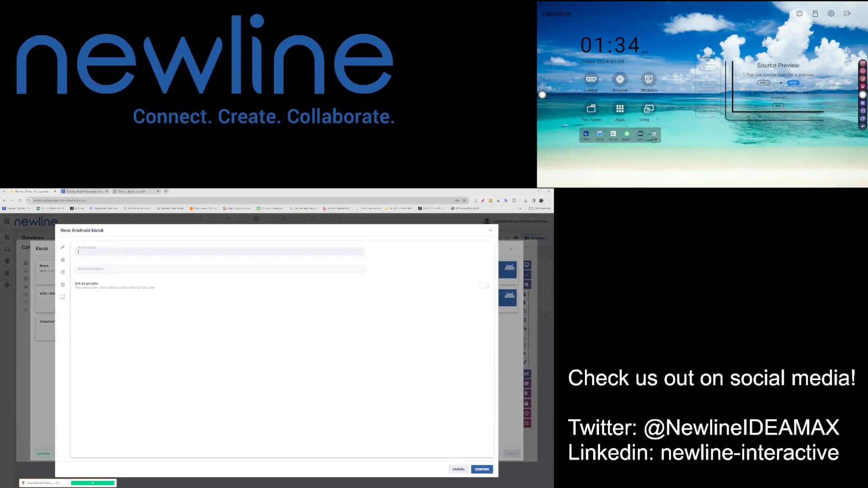
text(Date Q Series)
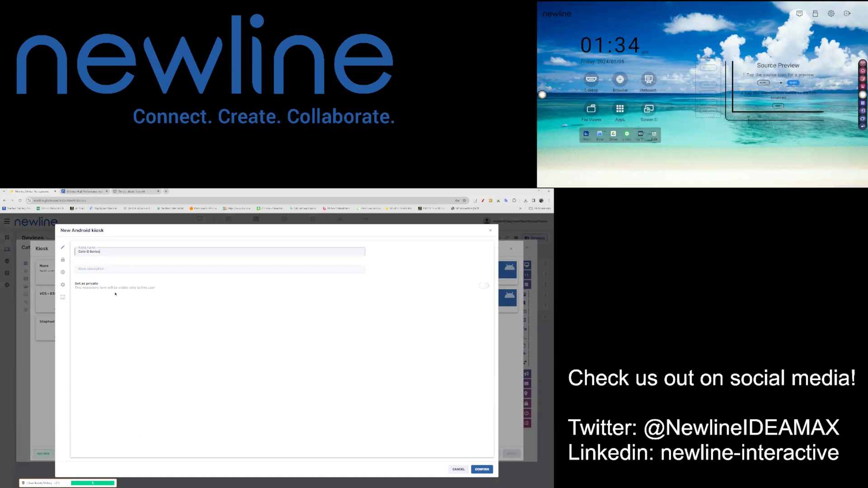
click(119, 268)
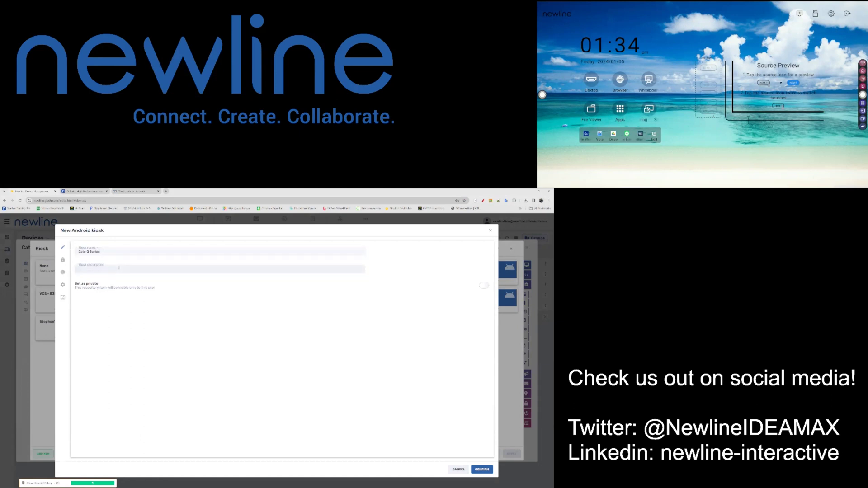
text(demo option 1)
click(116, 266)
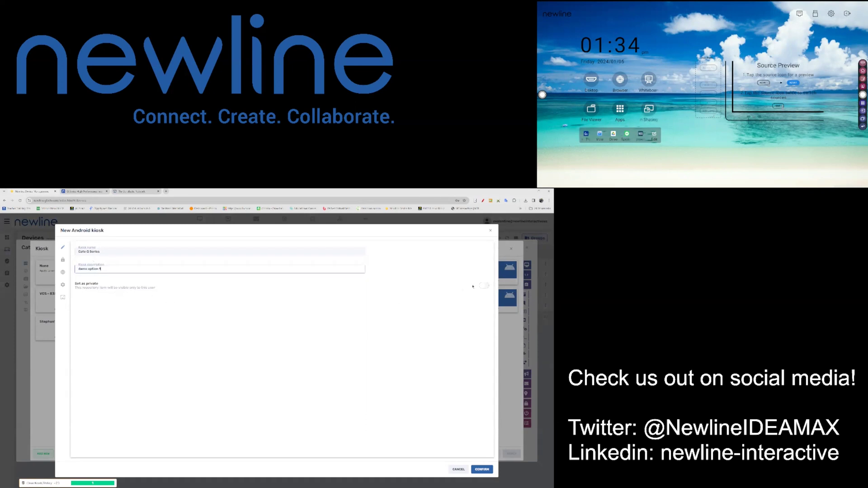
Allow File Commander, Newline Broadcast and Newline Cast as kiosk apps
click(63, 260)
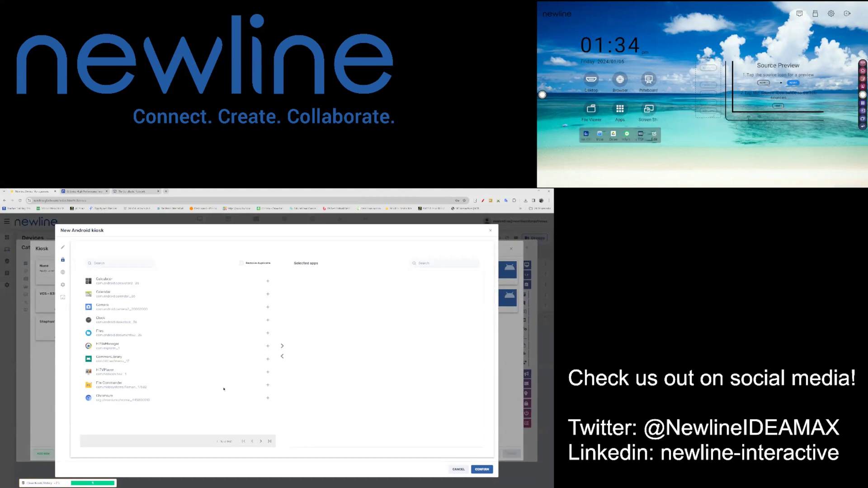
click(268, 385)
click(261, 442)
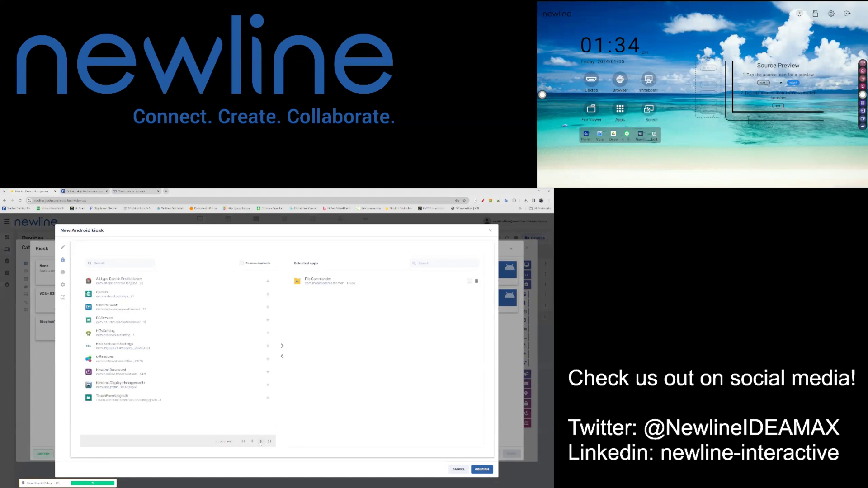
click(268, 372)
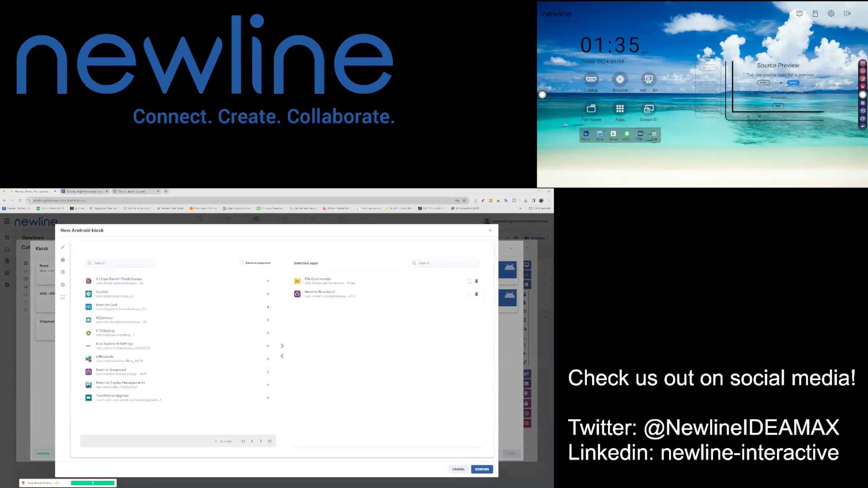
click(268, 307)
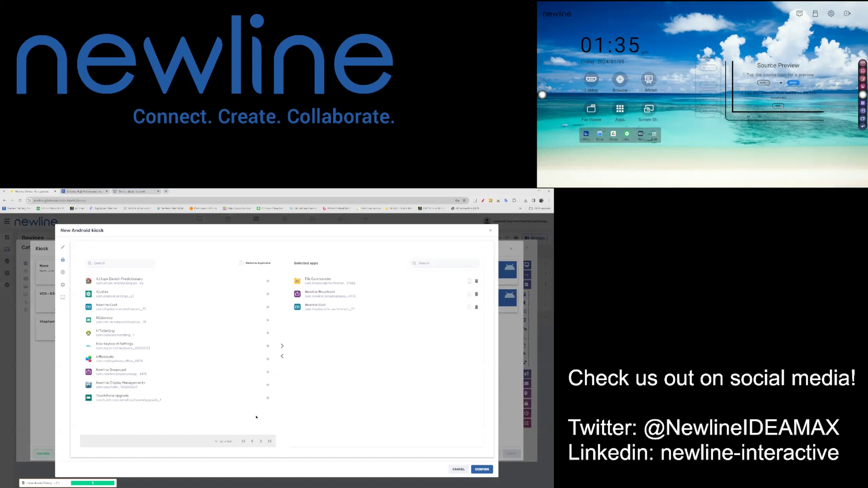
Page further through the available apps and also allow Chrome and Zoom
click(260, 442)
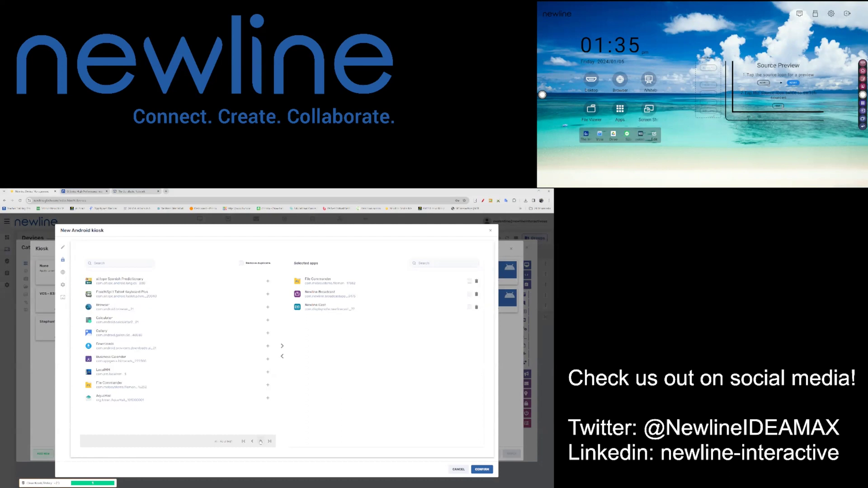
click(261, 442)
click(260, 442)
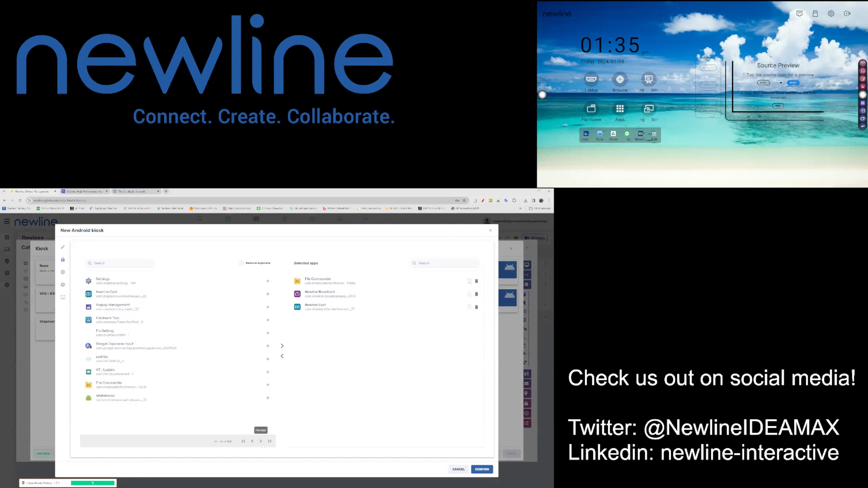
click(261, 442)
click(261, 442)
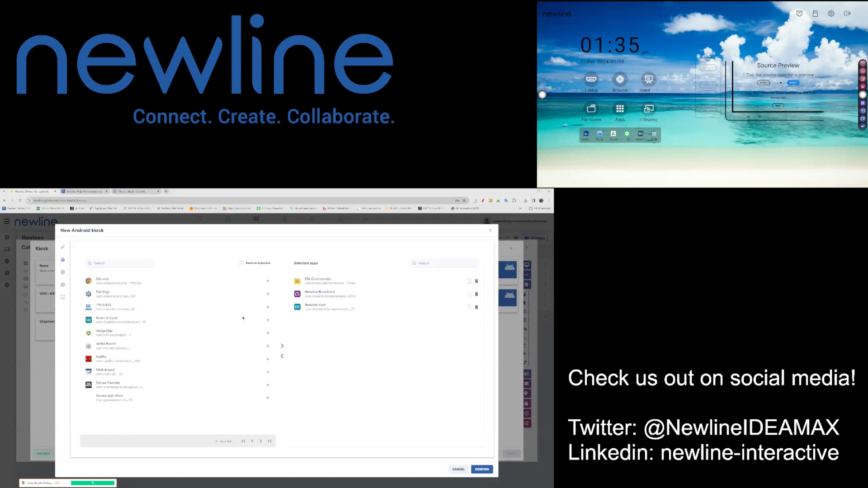
click(268, 281)
click(261, 441)
click(262, 442)
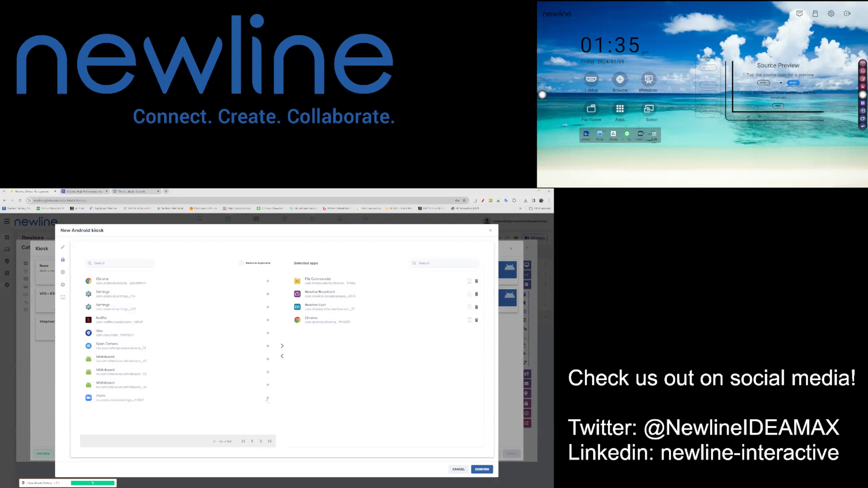
click(267, 398)
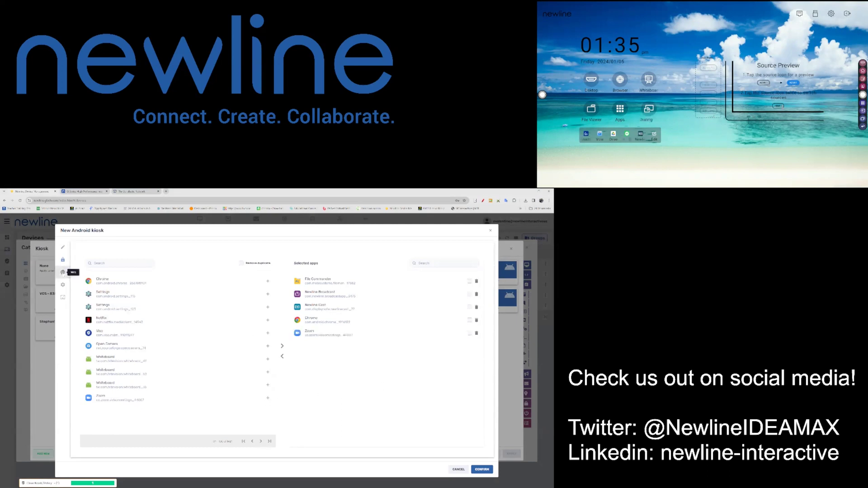
Turn on a custom kiosk wallpaper using the evergreen plant photo, stretched on screen
click(63, 272)
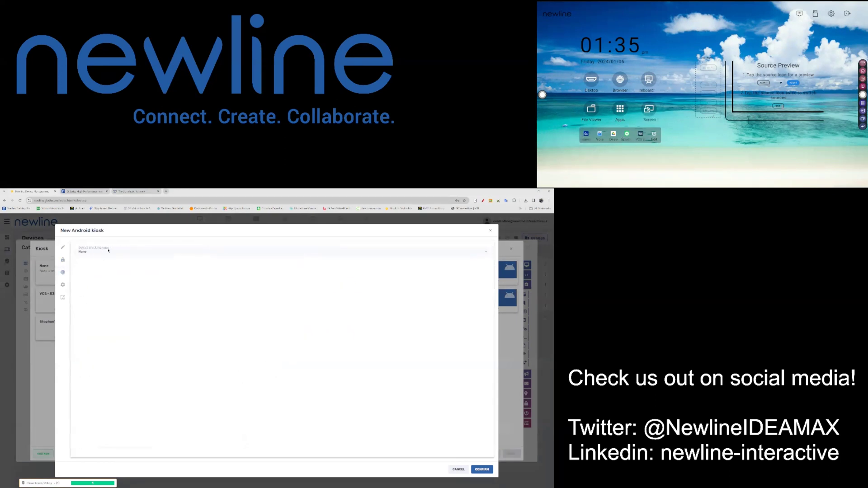
click(108, 253)
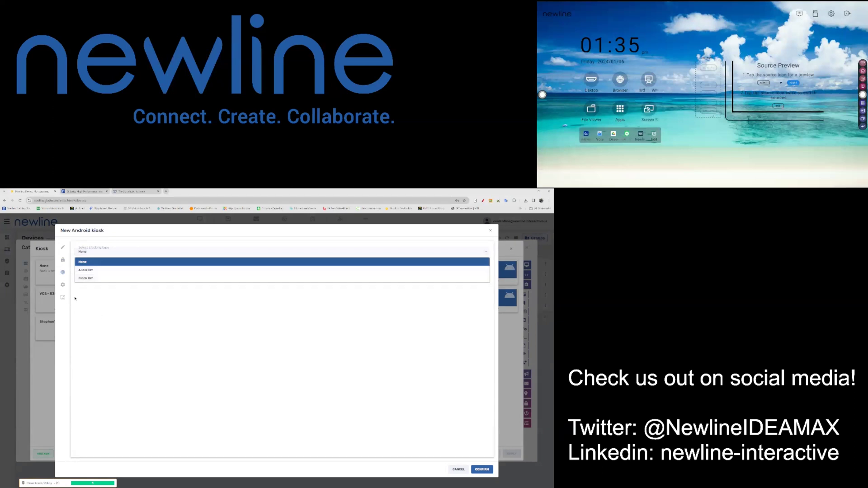
click(64, 285)
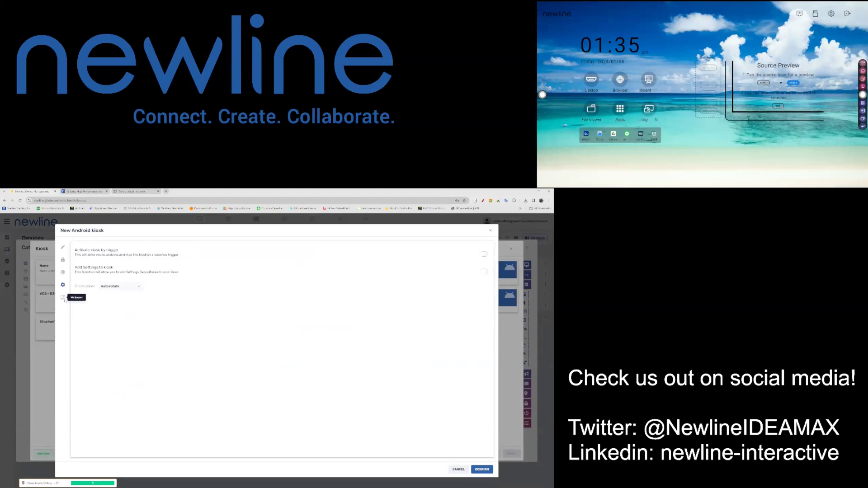
click(63, 297)
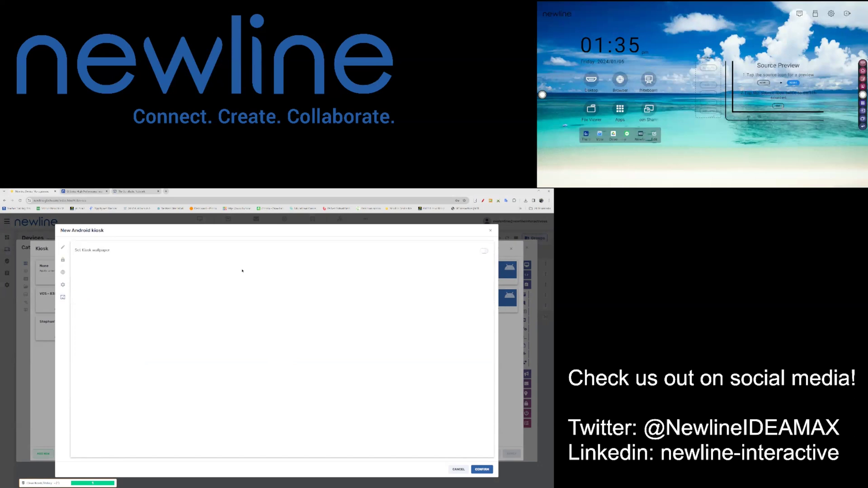
click(484, 251)
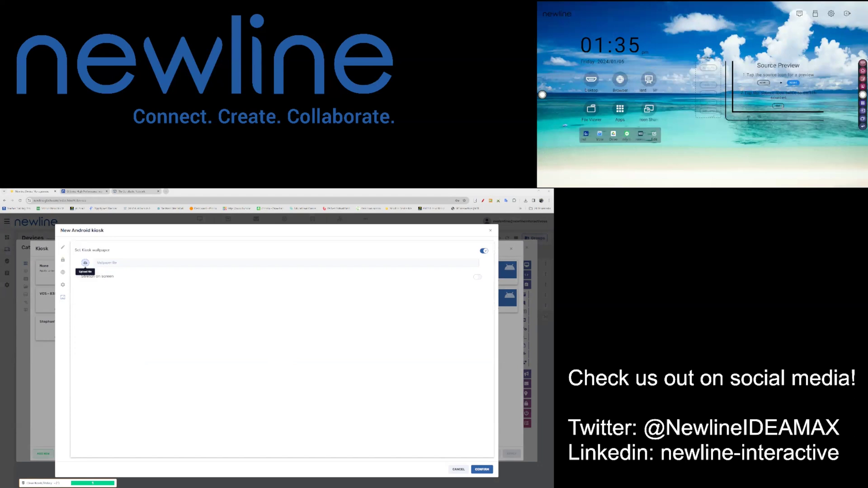
click(468, 331)
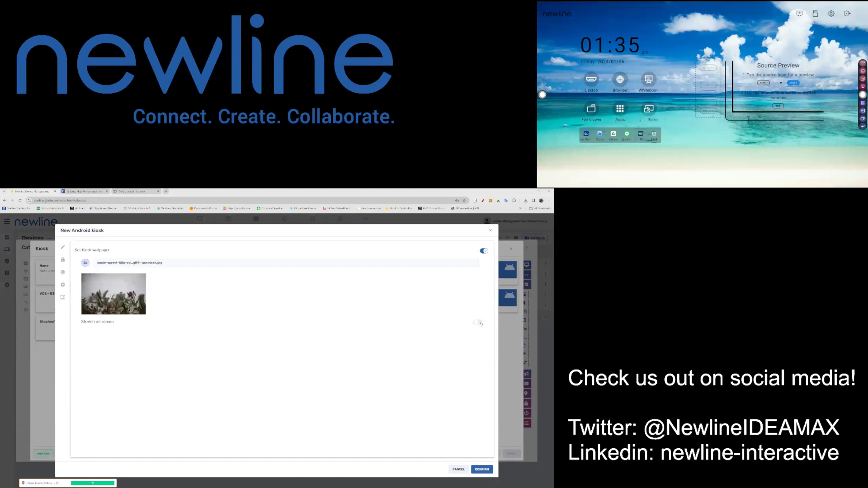
click(480, 323)
Confirm the Cate Q Series kiosk, then select it and apply it to the panel
click(483, 470)
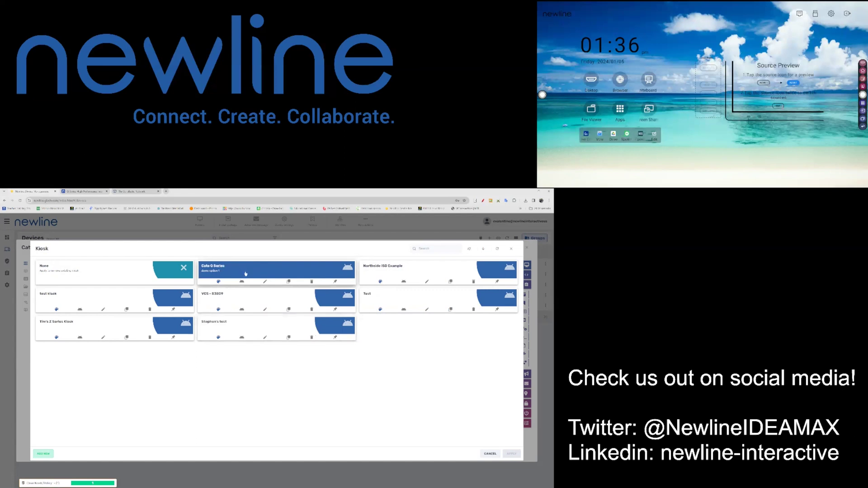
click(246, 274)
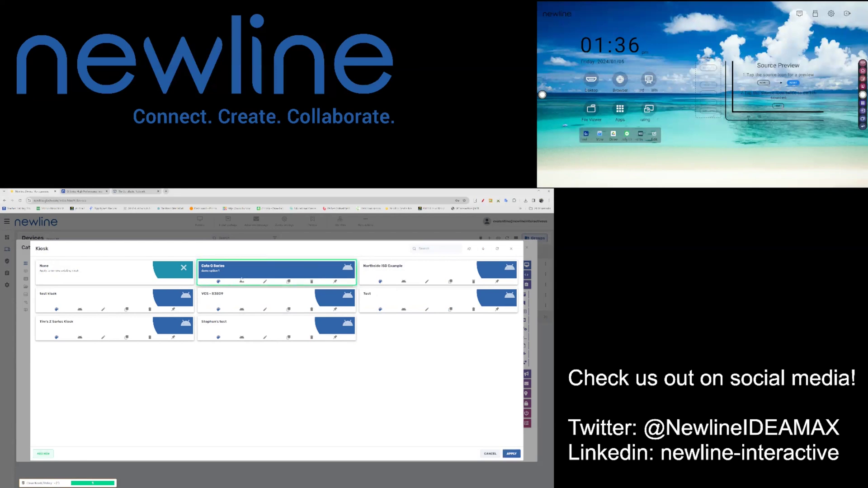
click(512, 455)
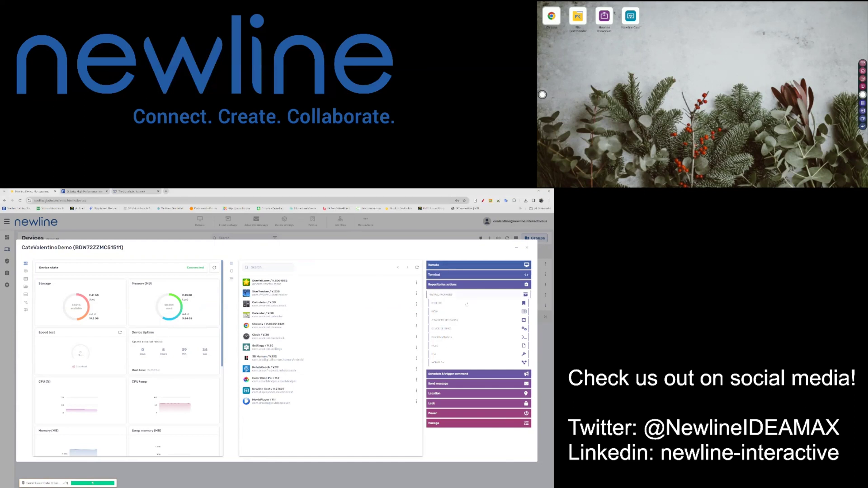
Reopen the kiosk profiles and apply None to clear the panel's kiosk
click(450, 313)
click(65, 270)
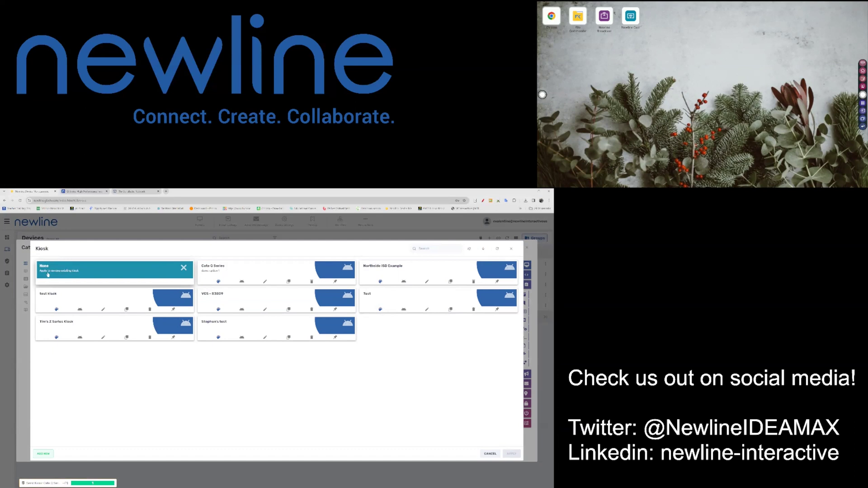
click(47, 275)
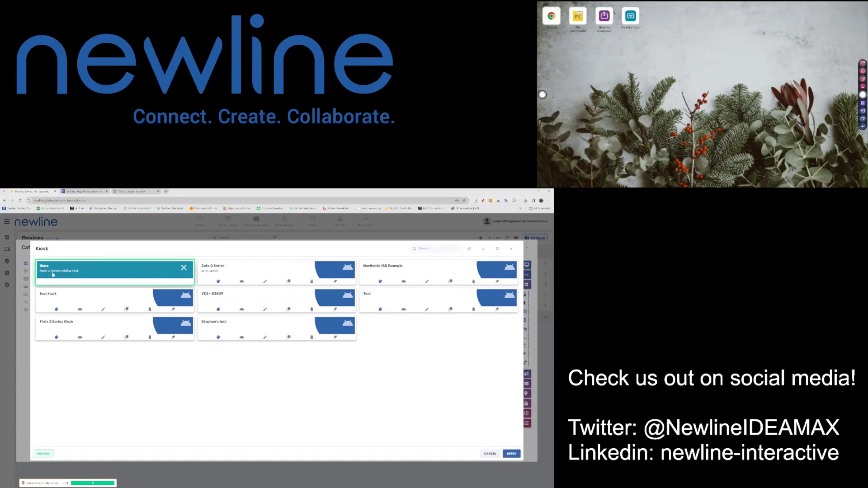
click(511, 454)
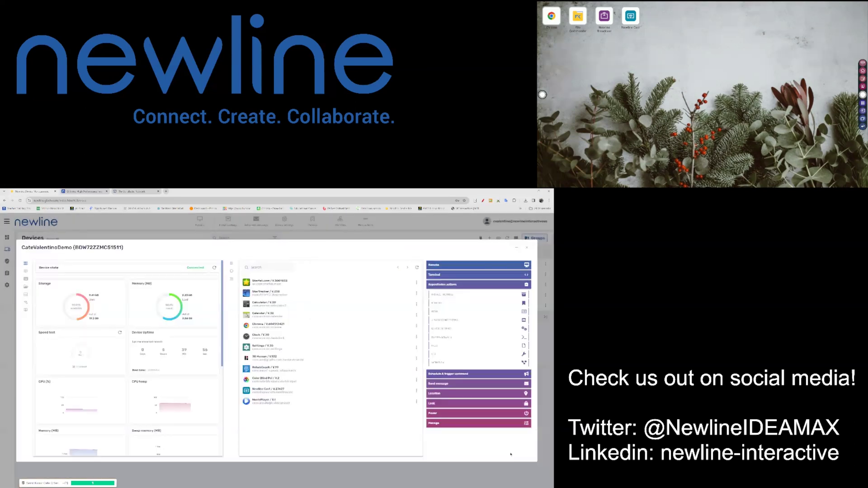